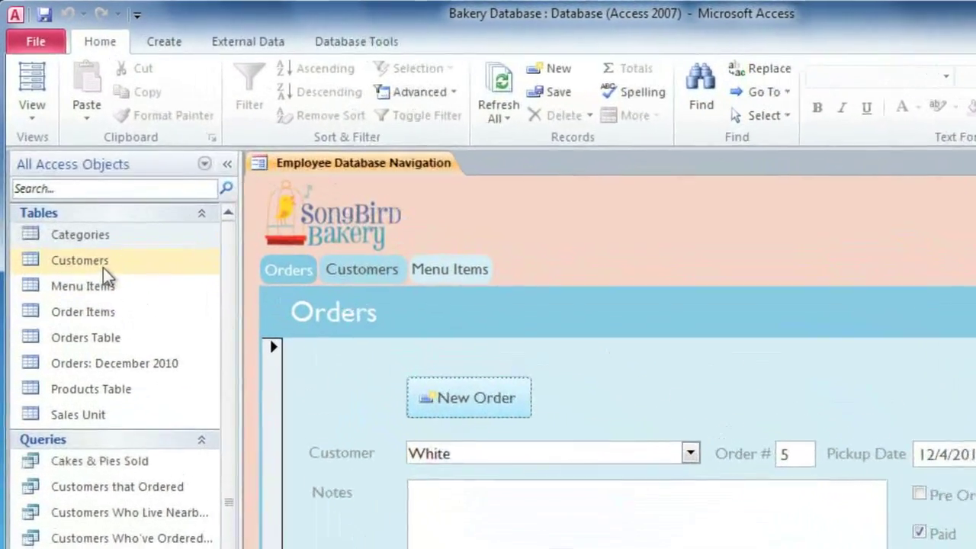
# - Create a new form based on the Customers table
pyautogui.click(103, 263)
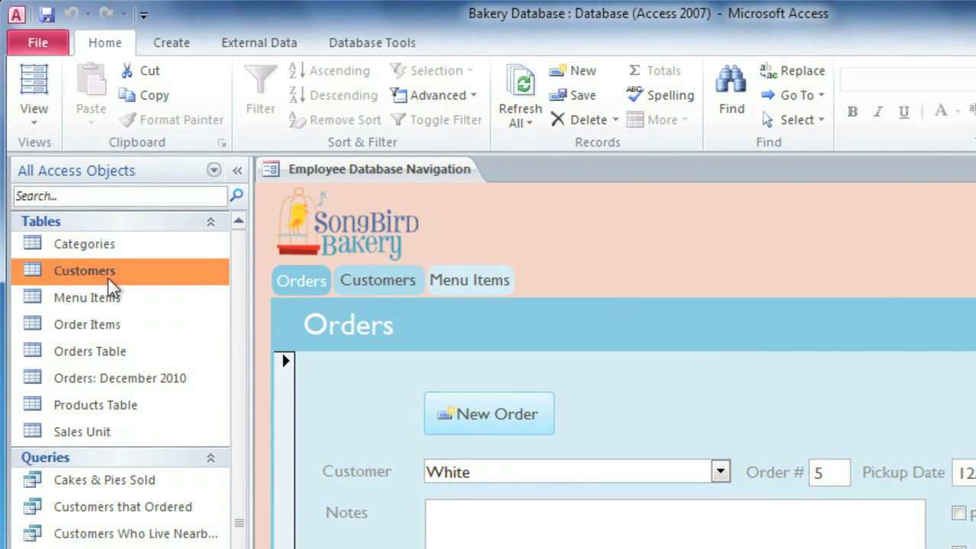
pyautogui.click(165, 45)
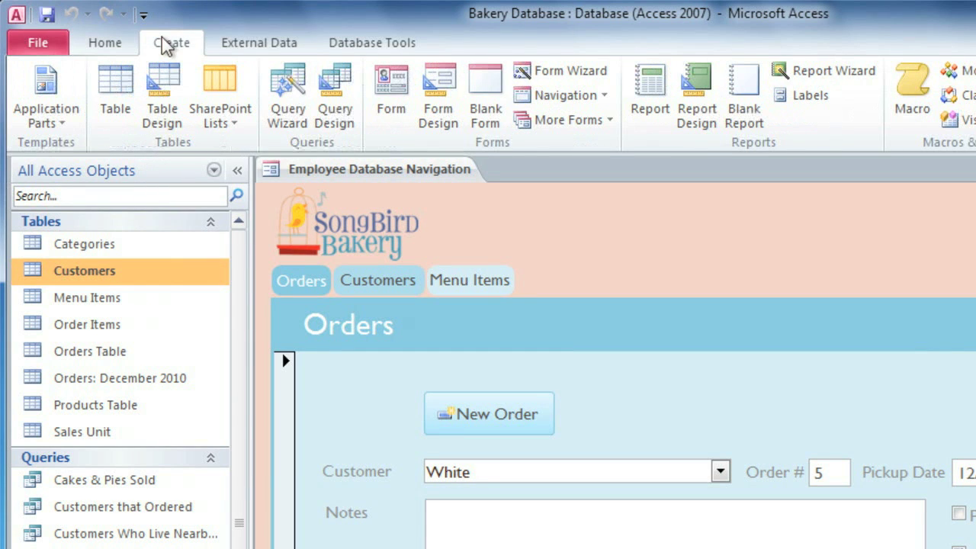
pyautogui.click(394, 89)
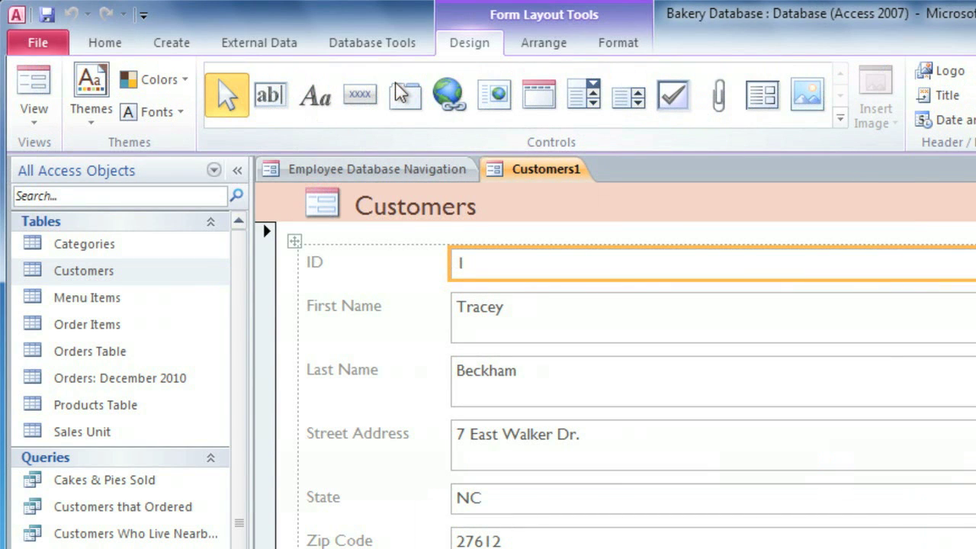
# - Save the new form as "Customers Form" and delete the orders subform below the Add to Mailing List? field
pyautogui.click(47, 16)
pyautogui.write('C')
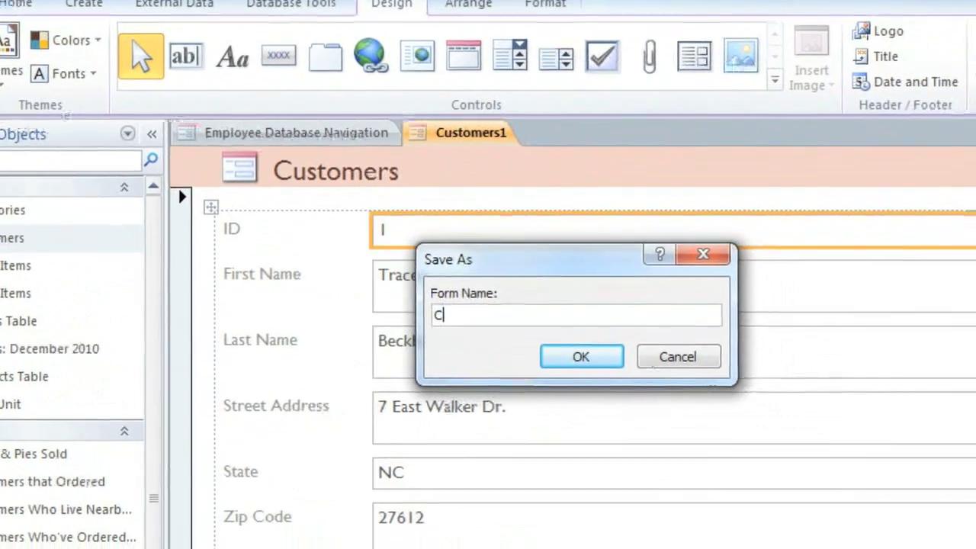
pyautogui.write('ustomers Form')
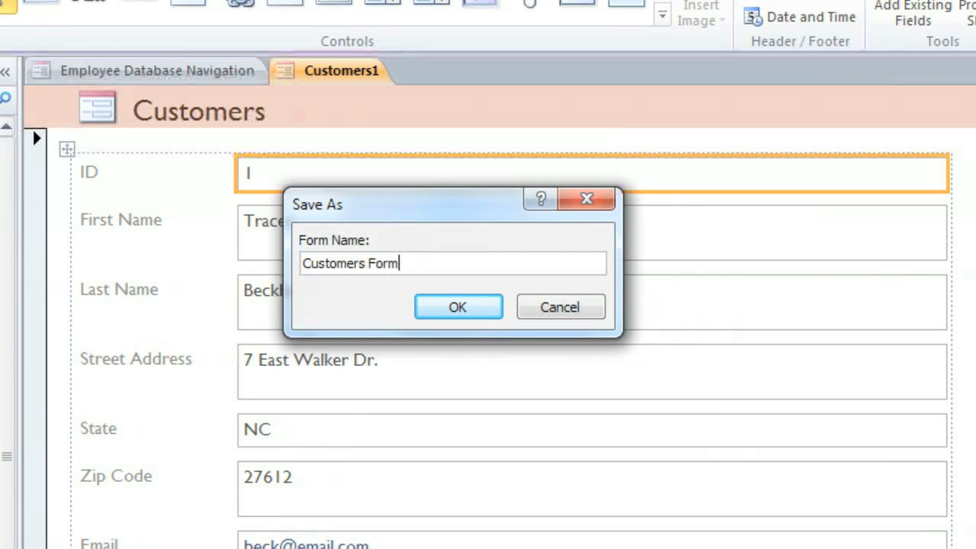
pyautogui.click(432, 308)
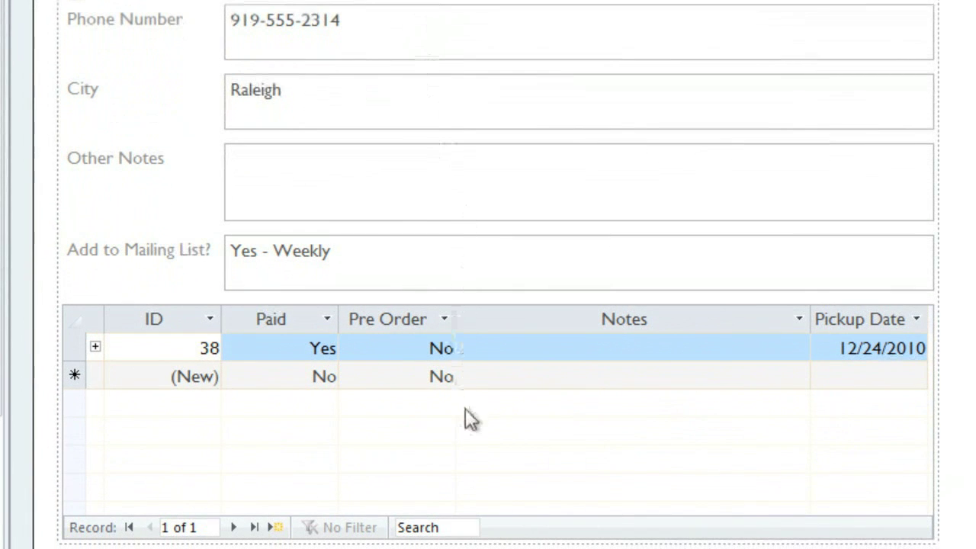
pyautogui.click(465, 409)
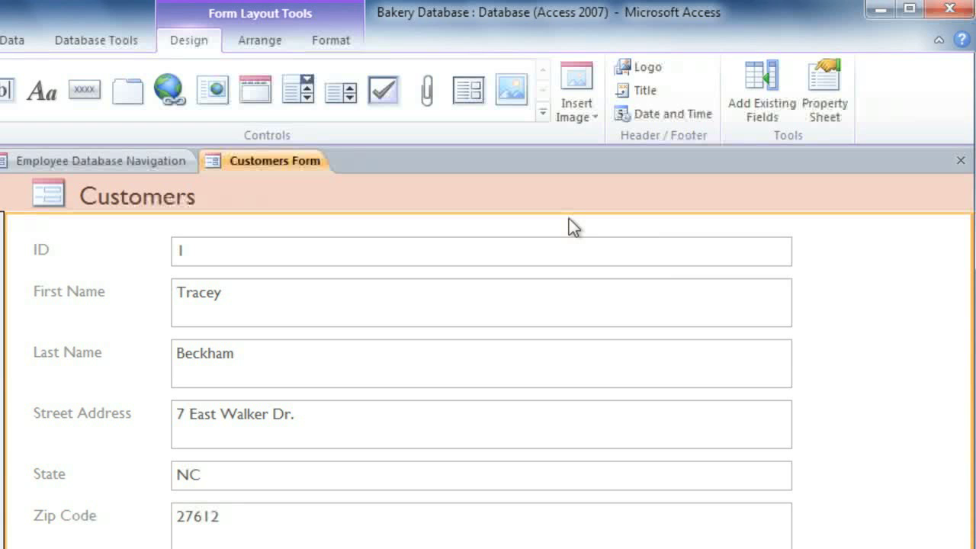
# - Examine the fields available to the form, including those of the related Orders Table, and close the field list
pyautogui.click(739, 115)
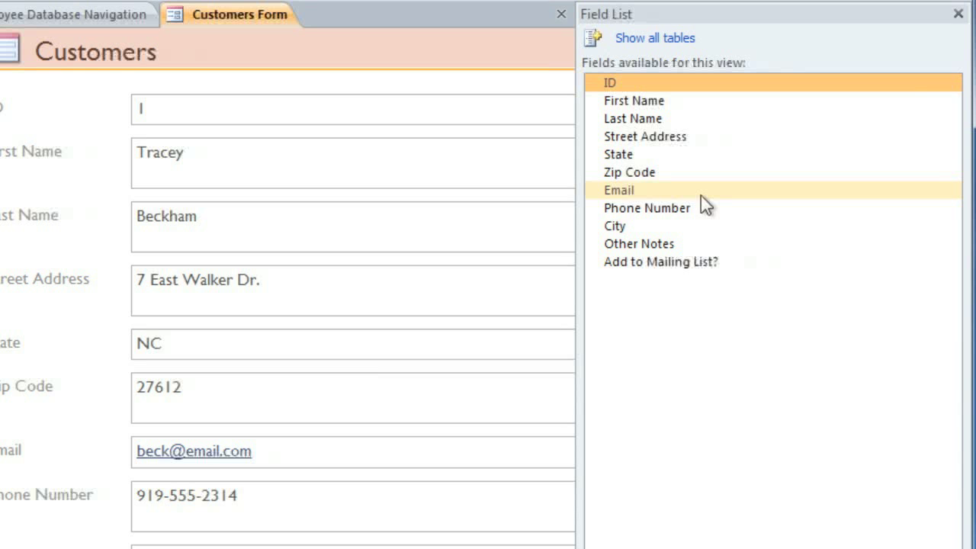
pyautogui.click(693, 52)
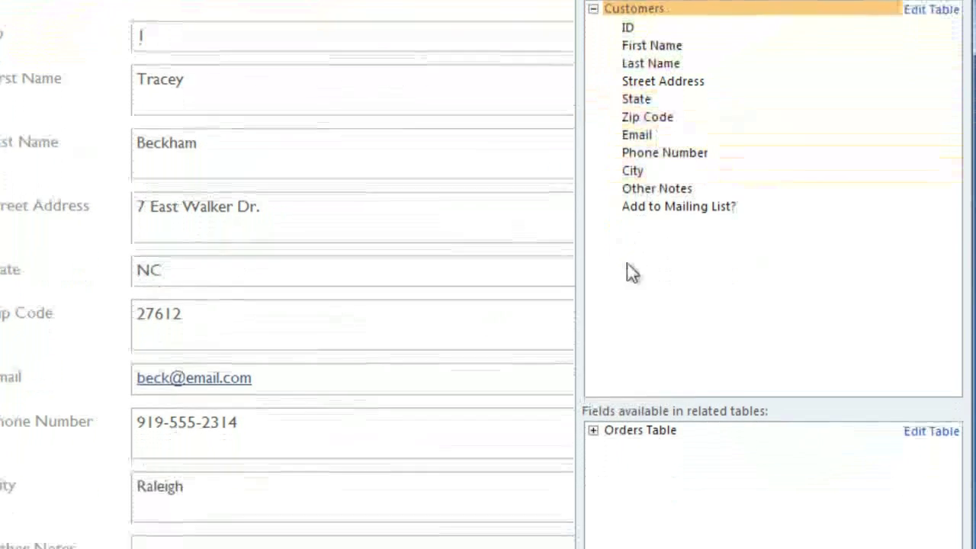
pyautogui.click(594, 284)
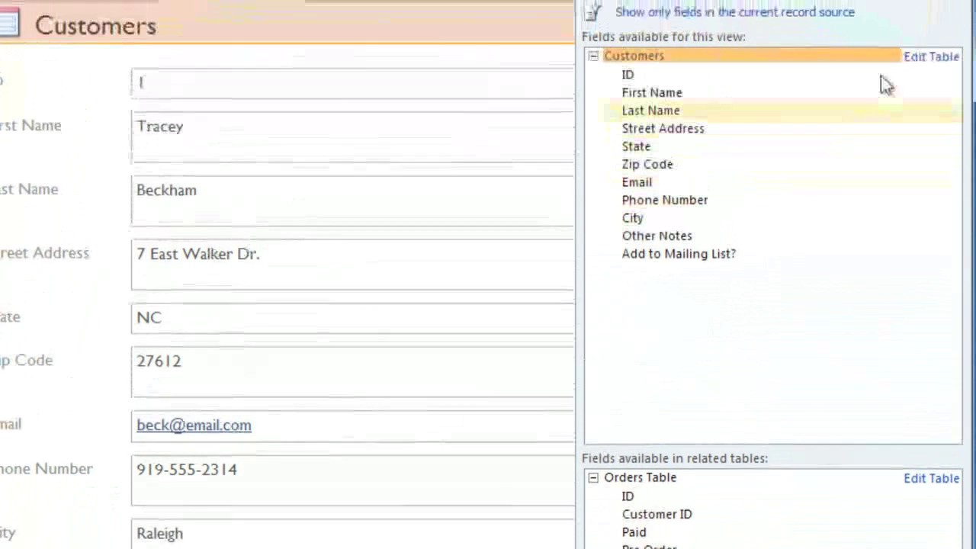
pyautogui.click(957, 15)
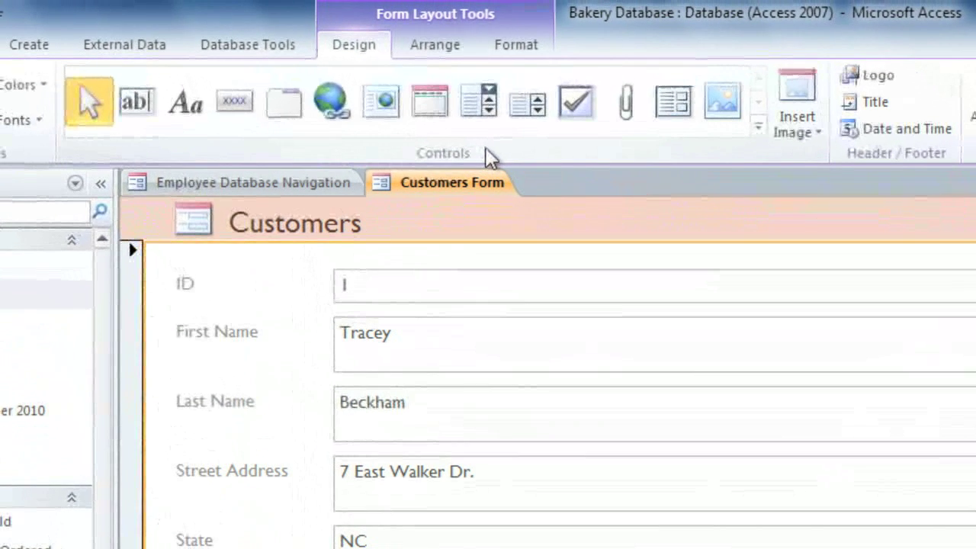
# - Insert a combo box above the Add to Mailing List? field and choose to type in its values manually
pyautogui.click(485, 120)
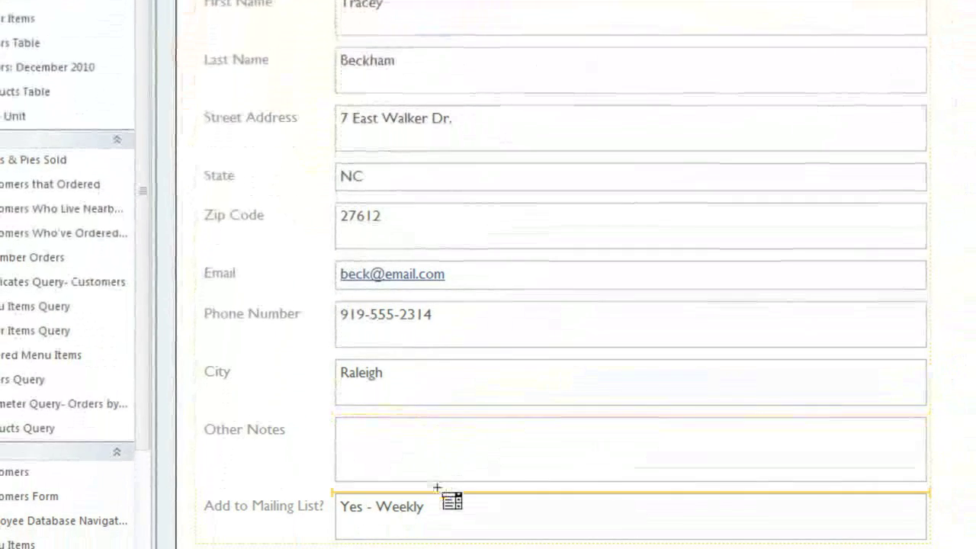
pyautogui.click(437, 487)
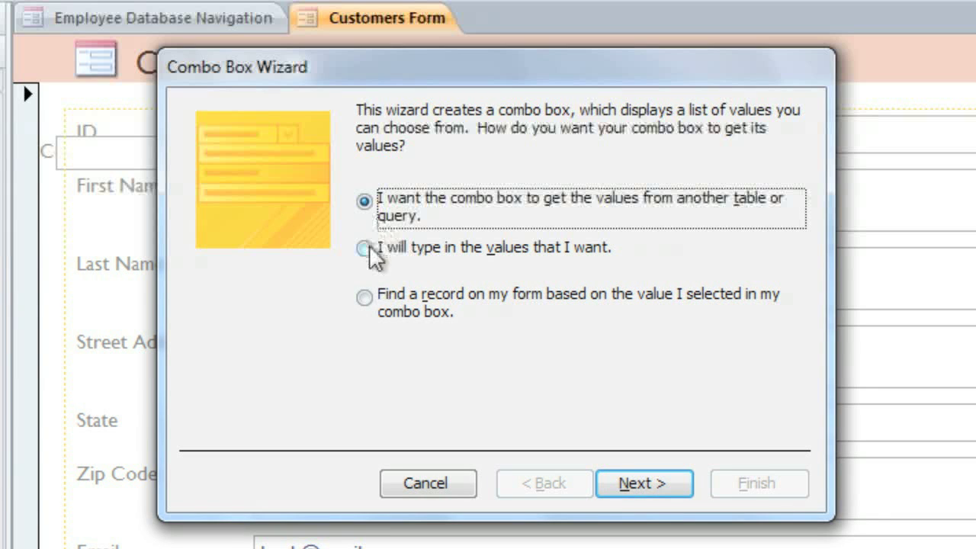
pyautogui.click(366, 250)
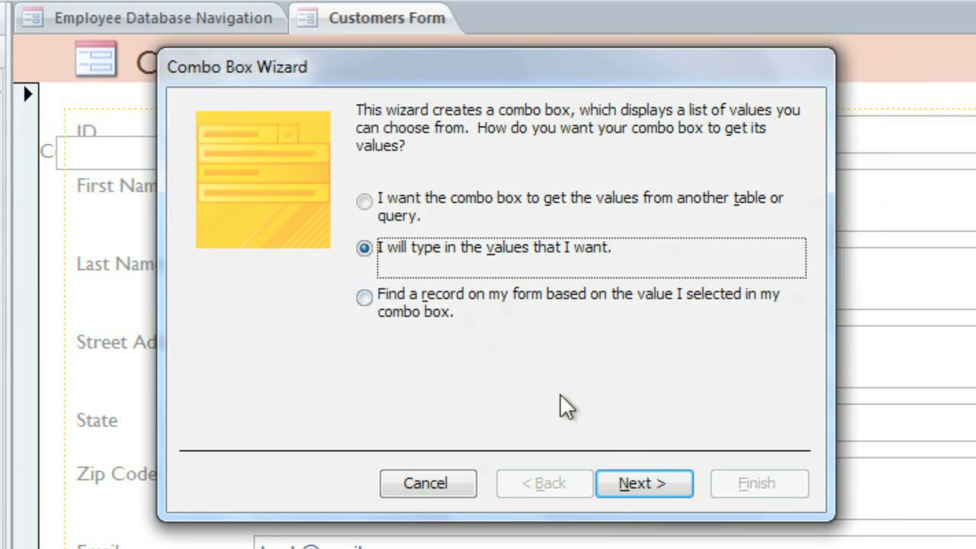
pyautogui.click(644, 488)
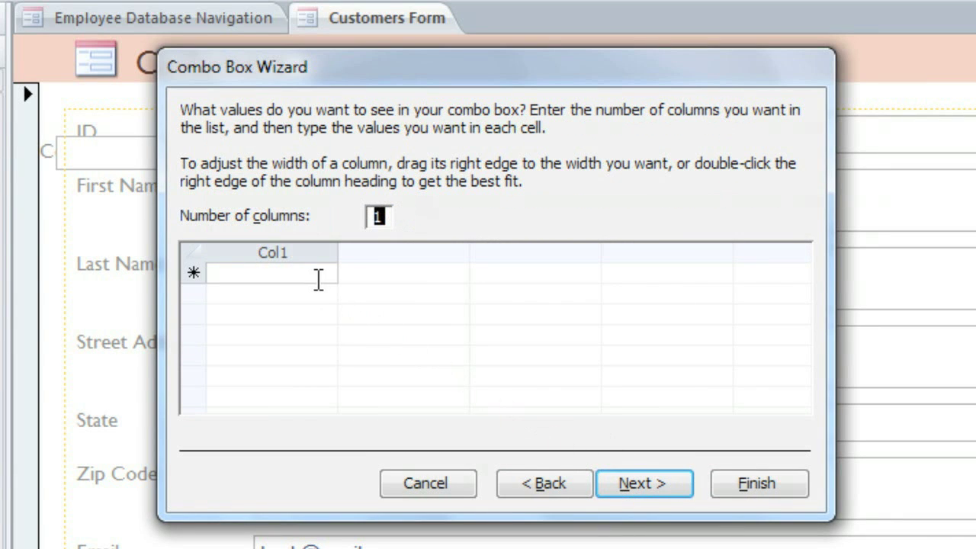
# - Enter No, Yes- Weekly and Yes- Special Offers Only as the combo box values, widening the column to fit the longest one
pyautogui.click(312, 278)
pyautogui.write('No')
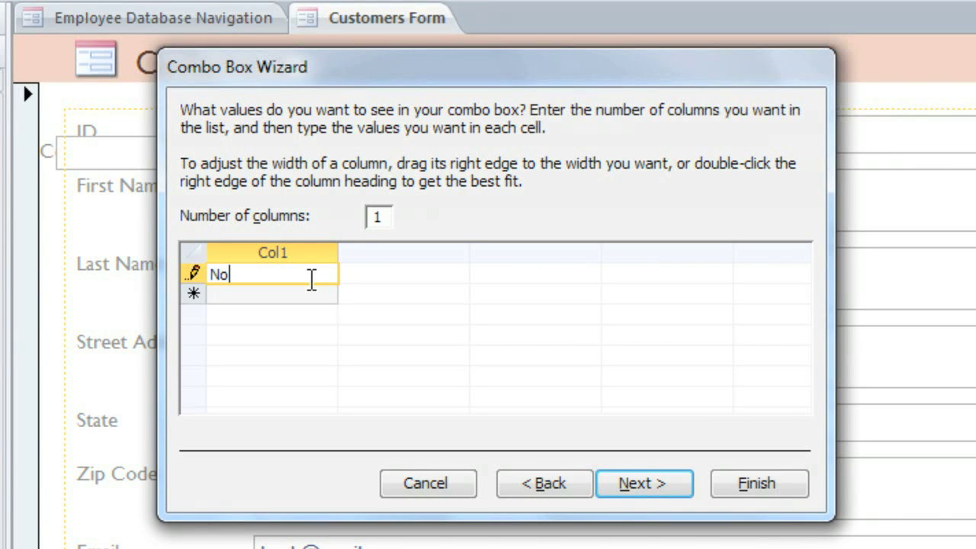
pyautogui.press('Tab')
pyautogui.write('Yes- Weekly')
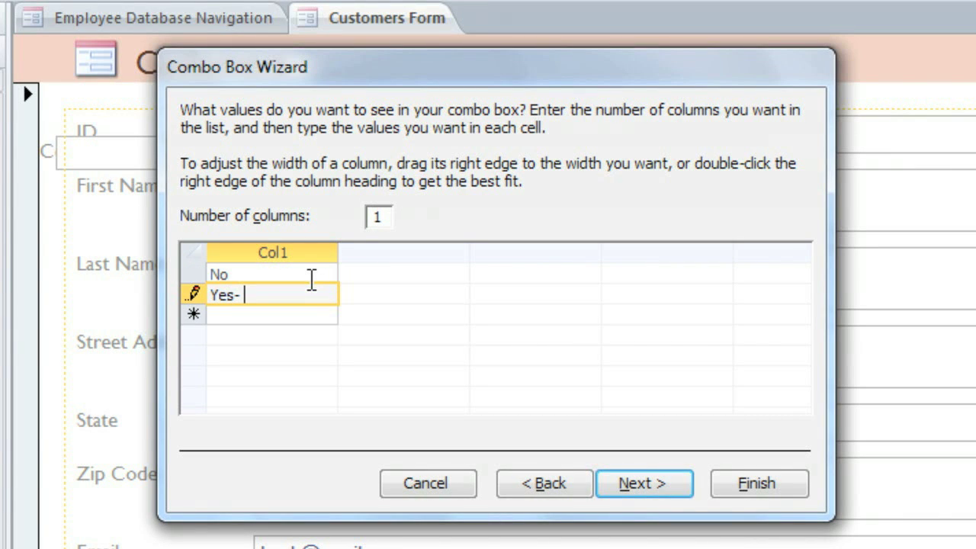
pyautogui.press('Tab')
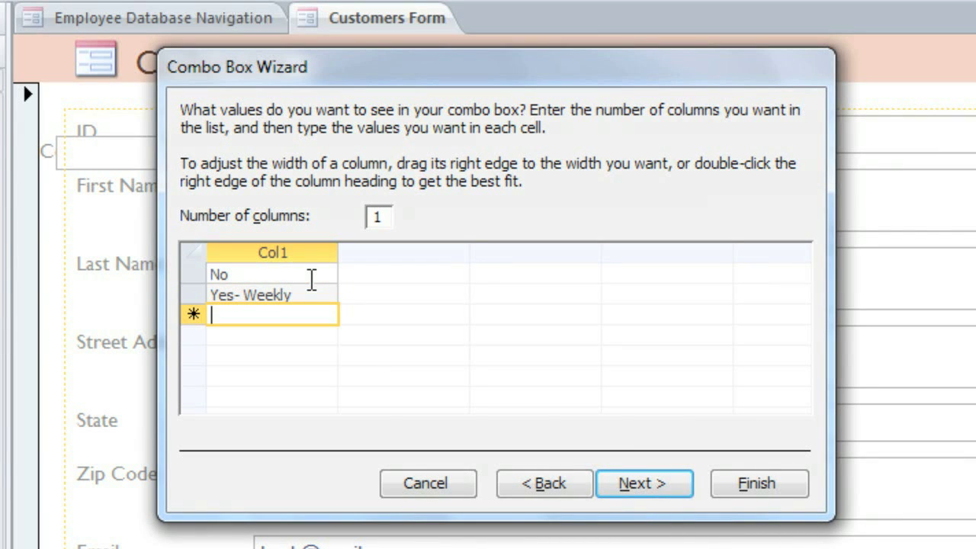
pyautogui.write('Yes- Spe')
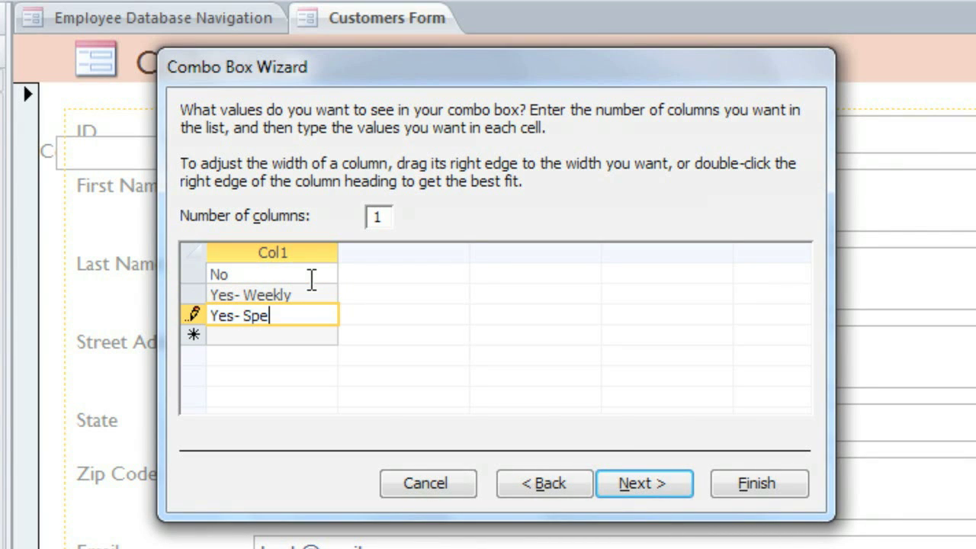
pyautogui.write('cial Offers Only')
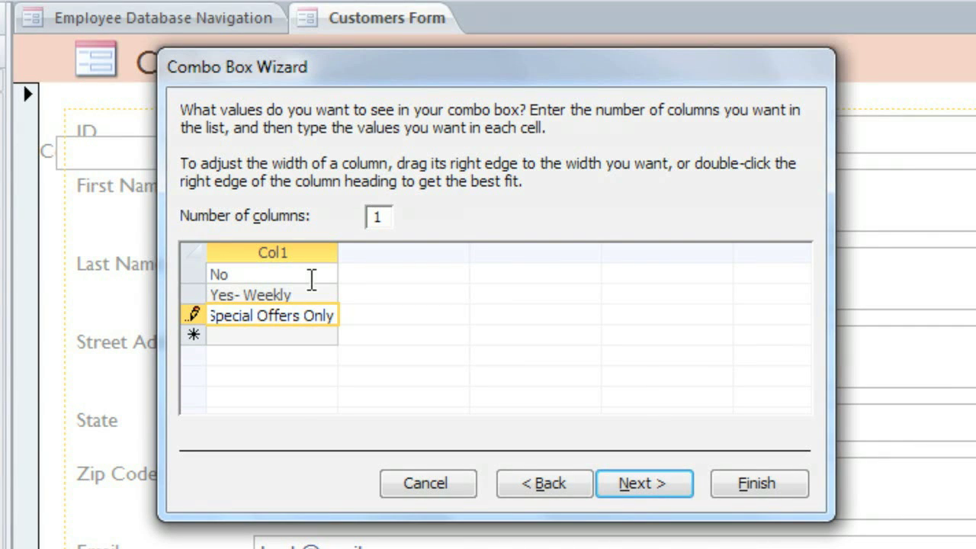
pyautogui.moveTo(338, 253); pyautogui.dragTo(394, 255)
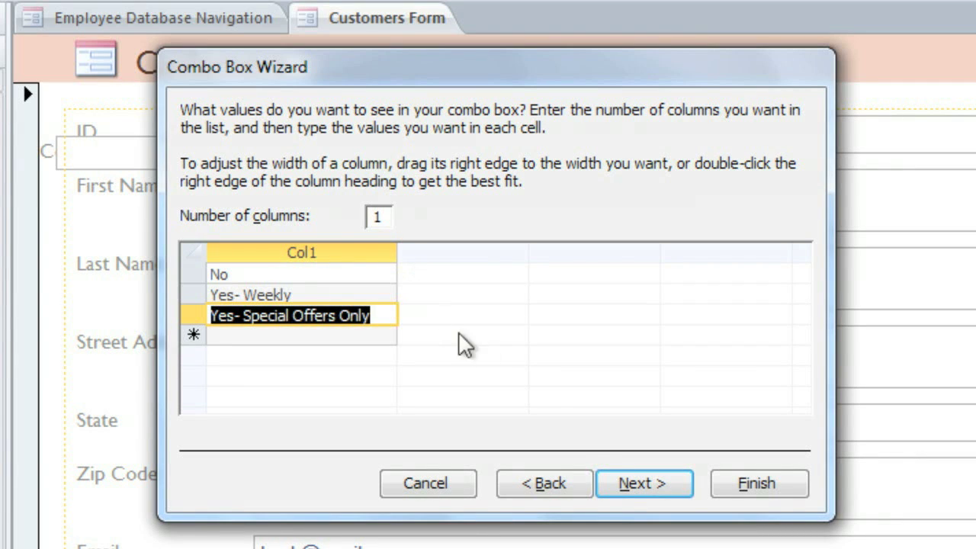
pyautogui.click(616, 485)
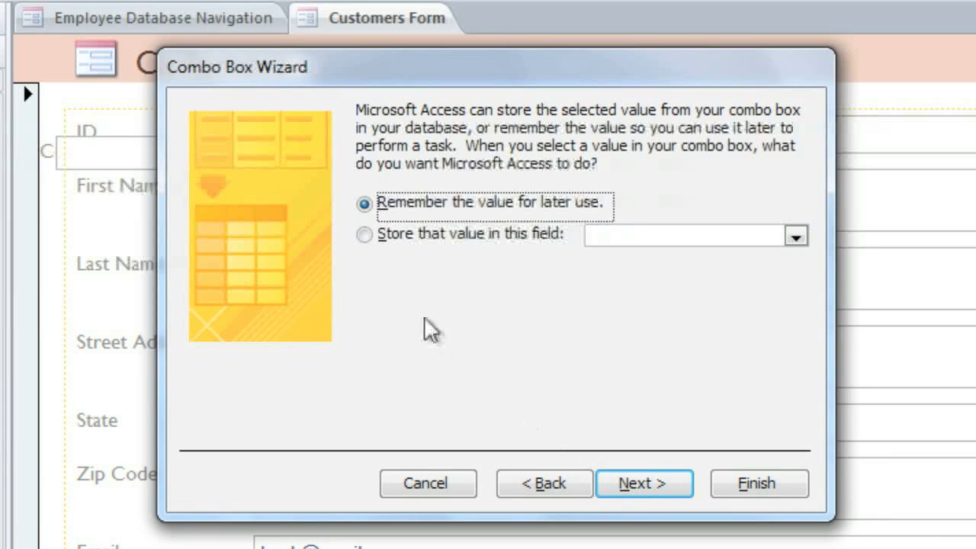
# - Have the combo box store its selected value in the Add to Mailing List? field
pyautogui.click(365, 235)
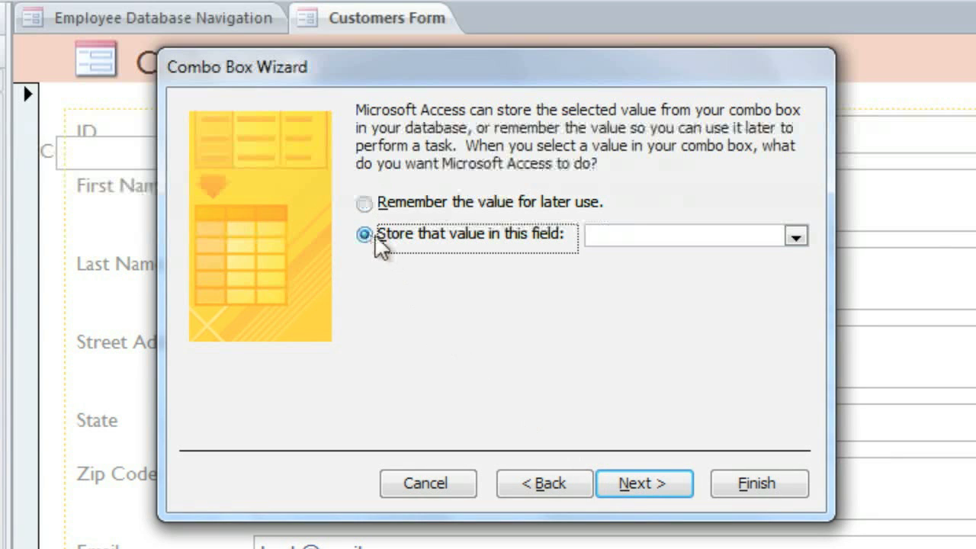
pyautogui.click(796, 238)
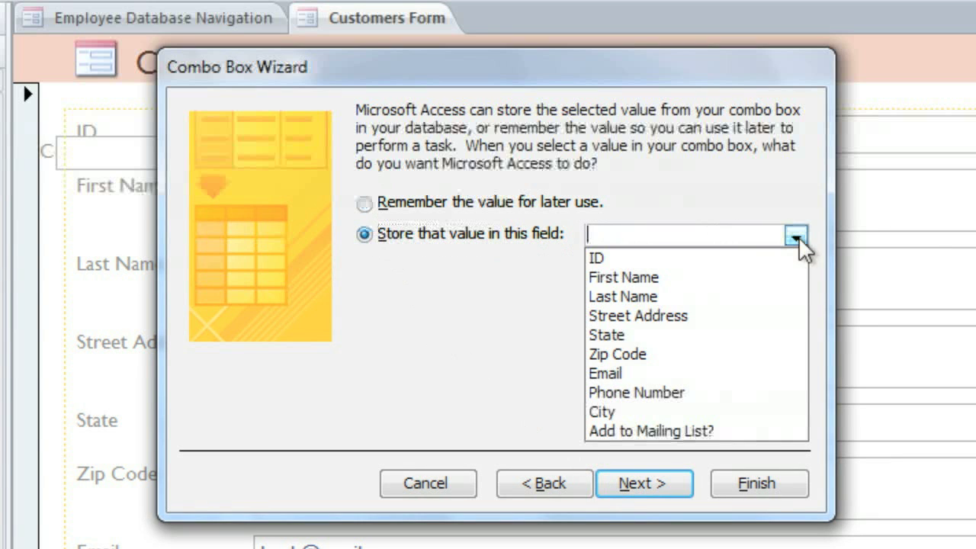
pyautogui.click(728, 431)
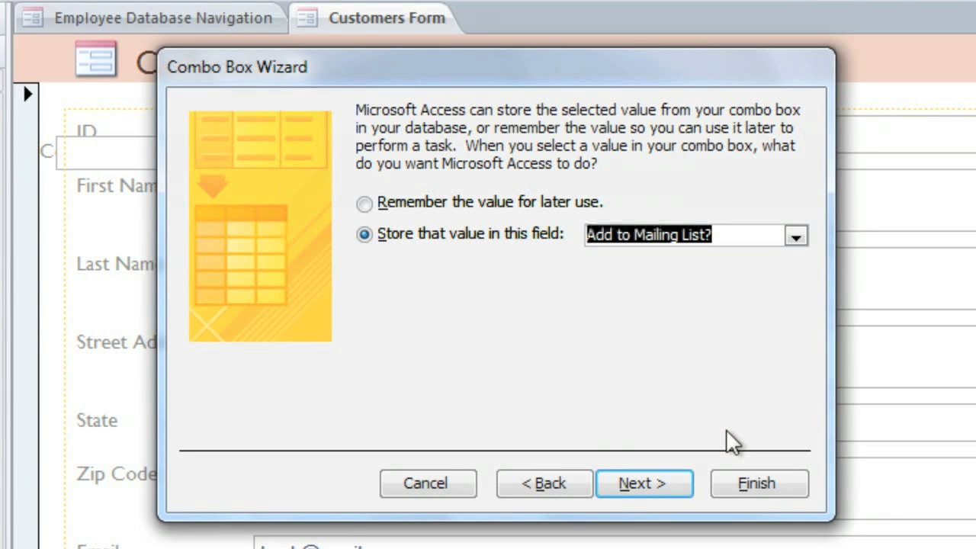
pyautogui.click(644, 484)
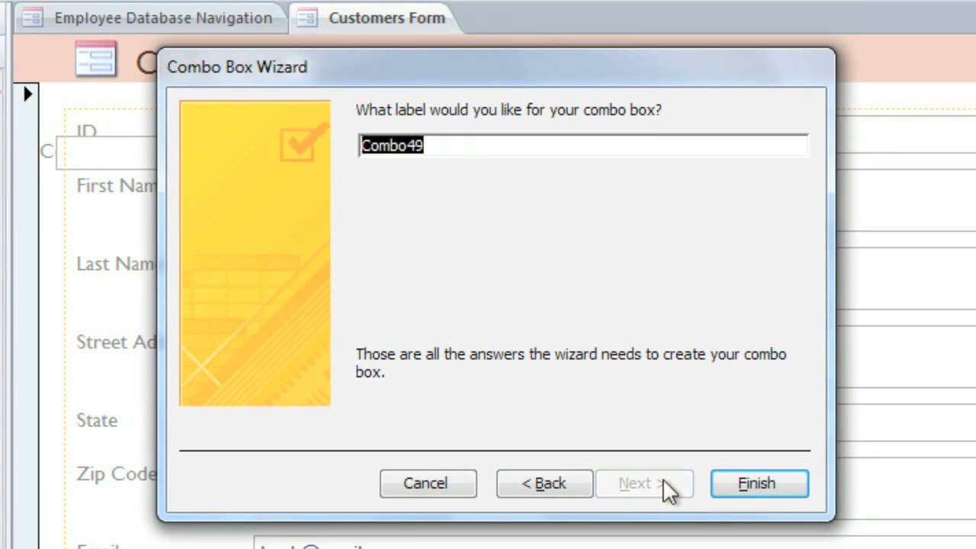
# - Label the combo box "Add to Mailing List?" and finish the wizard
pyautogui.press('BackSpace')
pyautogui.write('Add to Mailing List?')
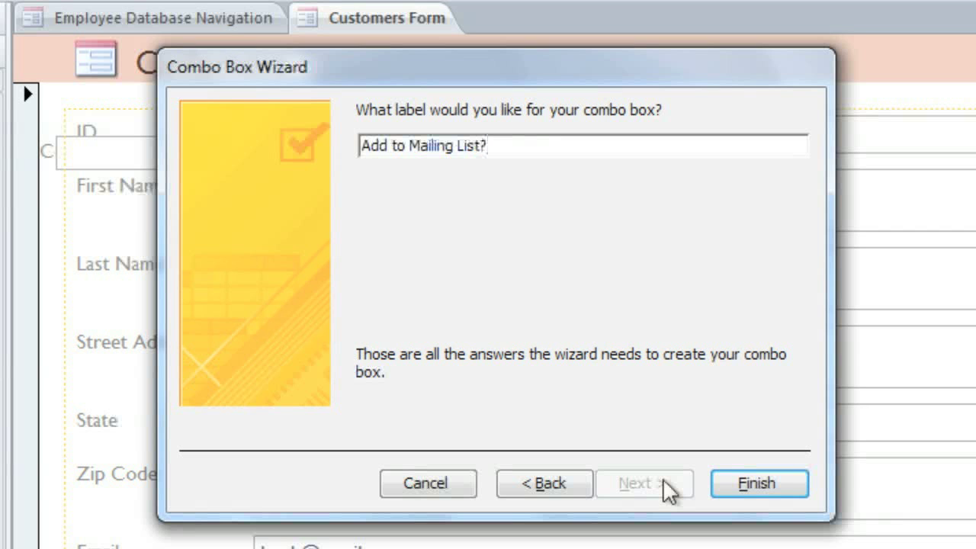
pyautogui.click(757, 488)
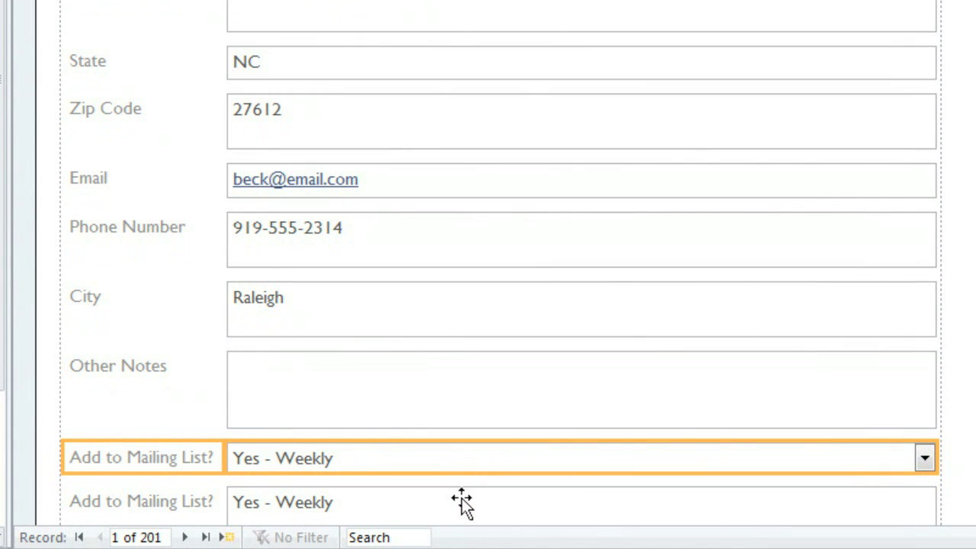
# - Delete the original Add to Mailing List? text field below the new combo box
pyautogui.click(461, 498)
pyautogui.press('Delete')
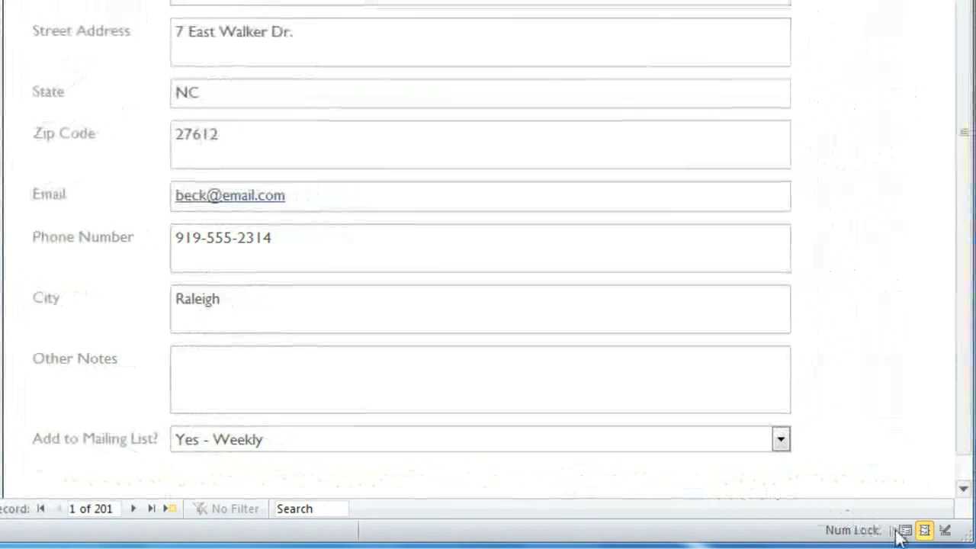
# - In Form view, set the first record's Add to Mailing List? combo box to Yes- Special Offers Only
pyautogui.click(781, 440)
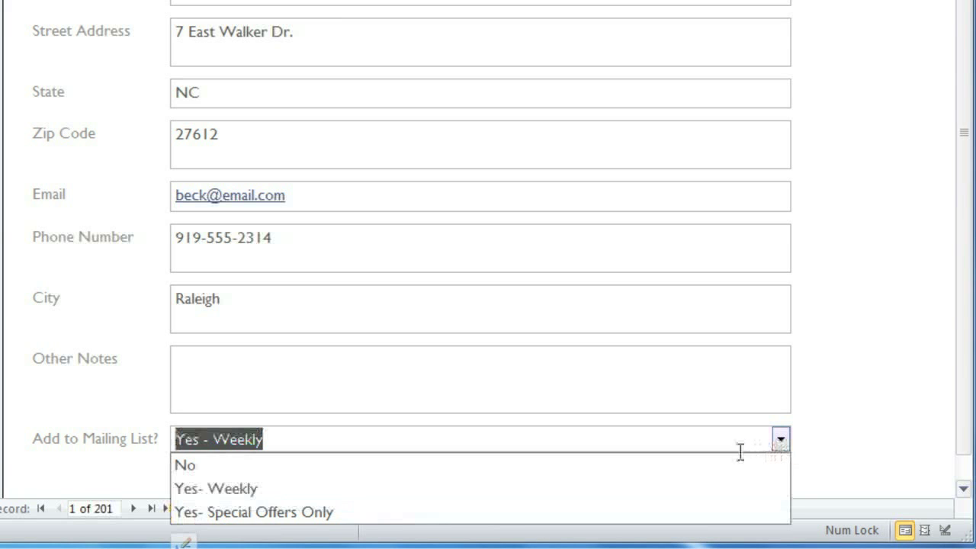
pyautogui.click(731, 513)
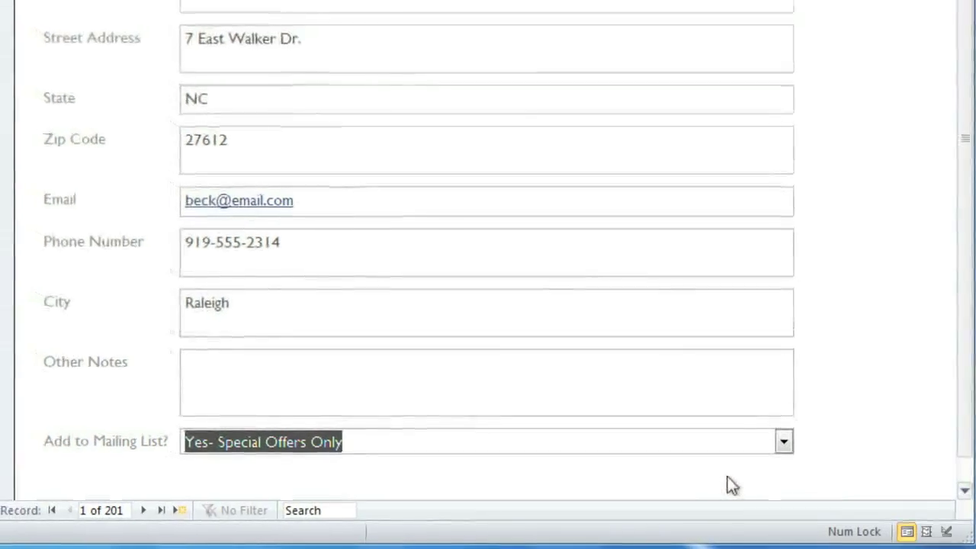